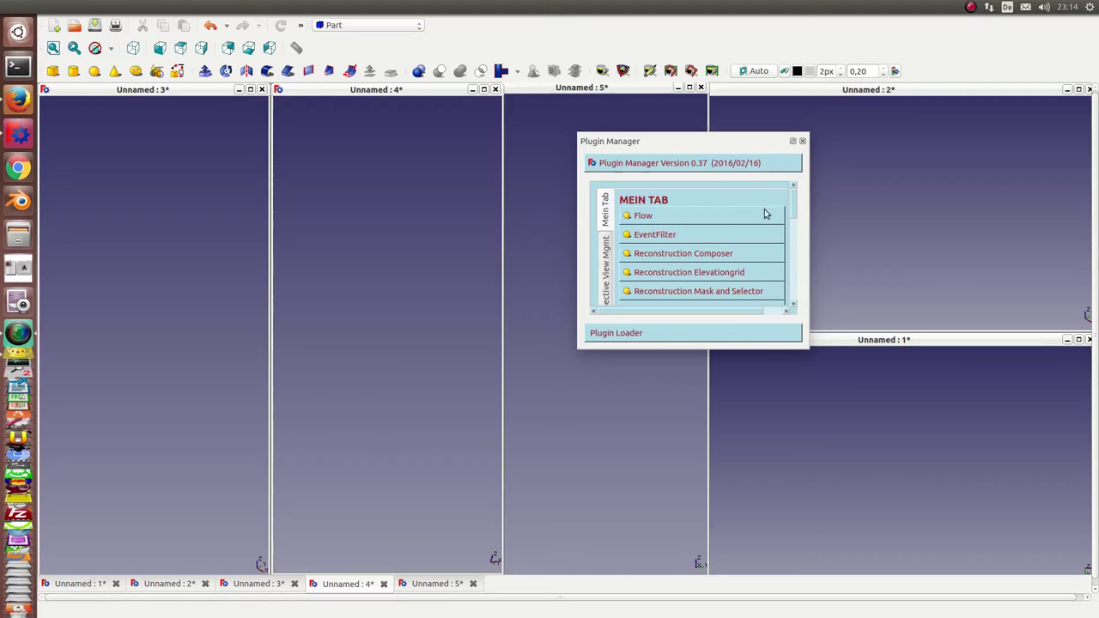
Run the Flow calculation from the Plugin Manager's Mein Tab to generate particle points
{"action": "left_click", "coordinate": [720, 216]}
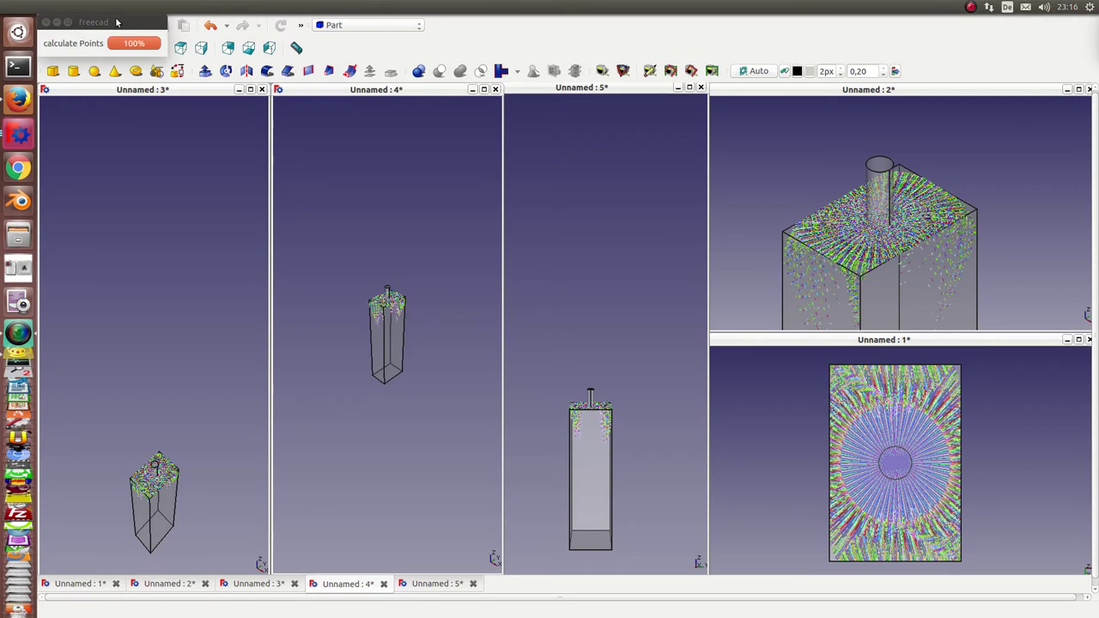
Move and enlarge the point-calculation progress window, then stack the object-creation window below it
{"action": "left_click_drag", "start_coordinate": [117, 22], "coordinate": [143, 134]}
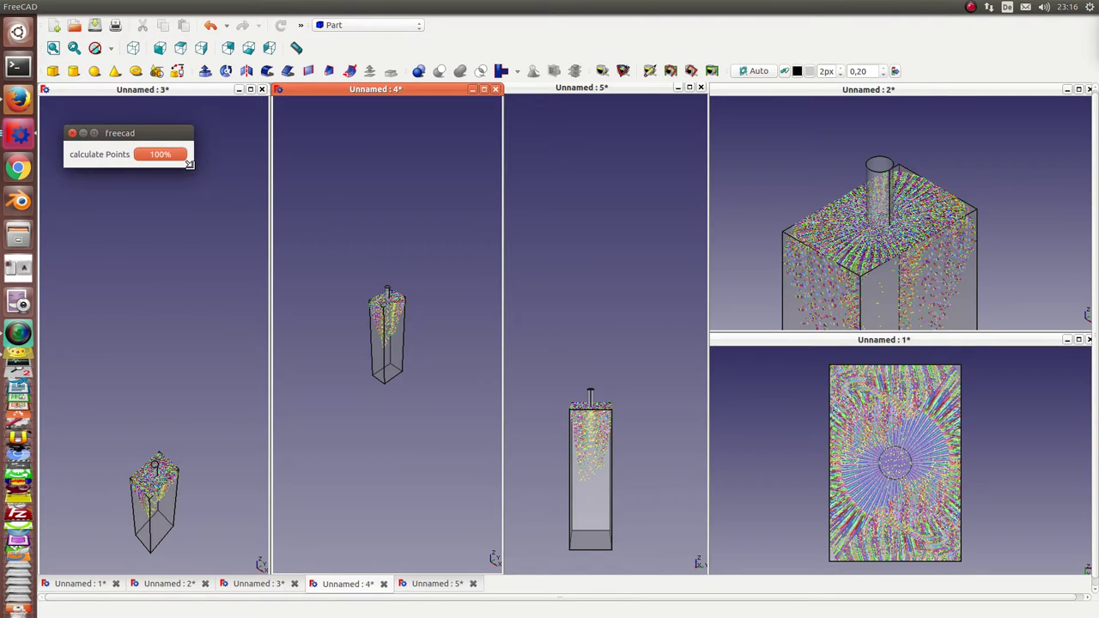
{"action": "left_click_drag", "start_coordinate": [189, 163], "coordinate": [335, 206]}
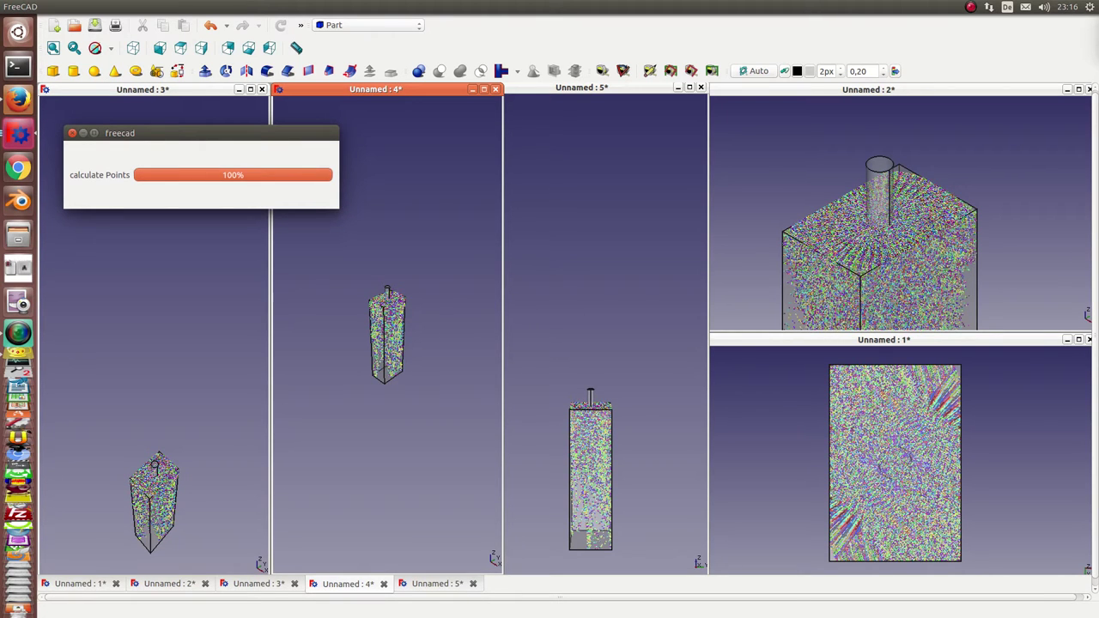
{"action": "mouse_move", "coordinate": [376, 137]}
{"action": "left_mouse_down"}
{"action": "mouse_move", "coordinate": [132, 209]}
{"action": "mouse_move", "coordinate": [128, 169]}
{"action": "left_mouse_up"}
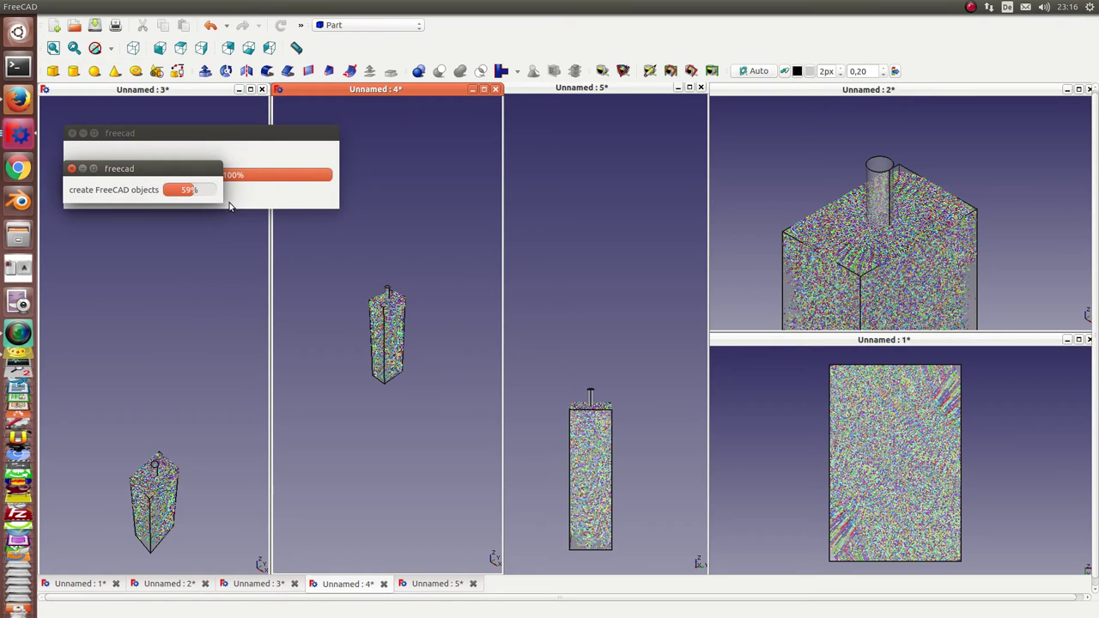
Enlarge the create FreeCAD objects progress window and close the greyed leftover freecad dialog
{"action": "left_click_drag", "start_coordinate": [229, 206], "coordinate": [341, 235]}
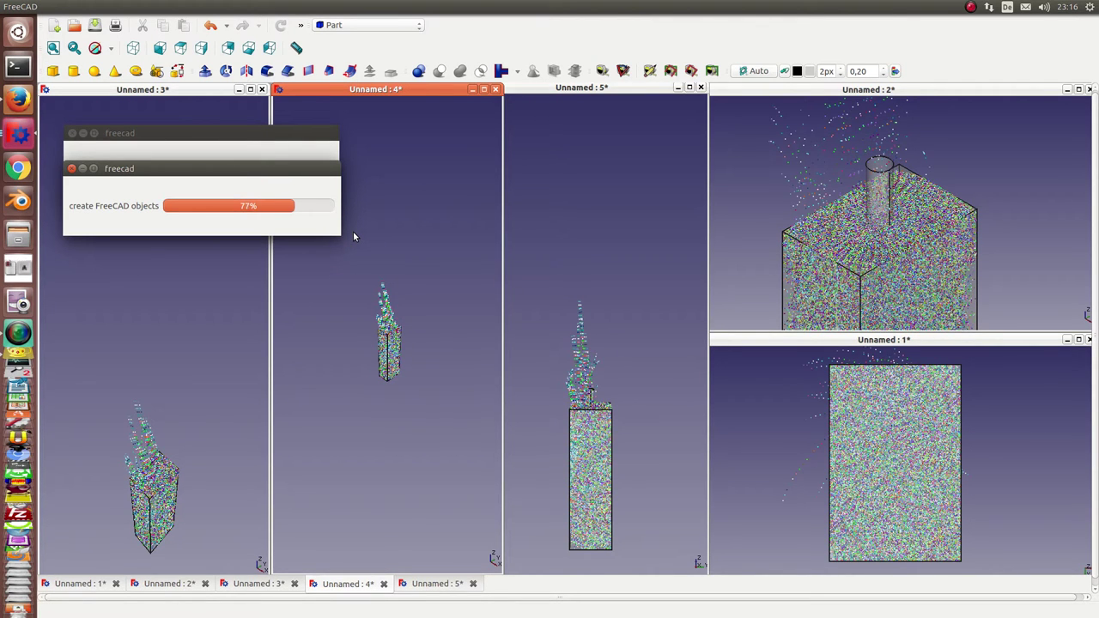
{"action": "left_click", "coordinate": [72, 135]}
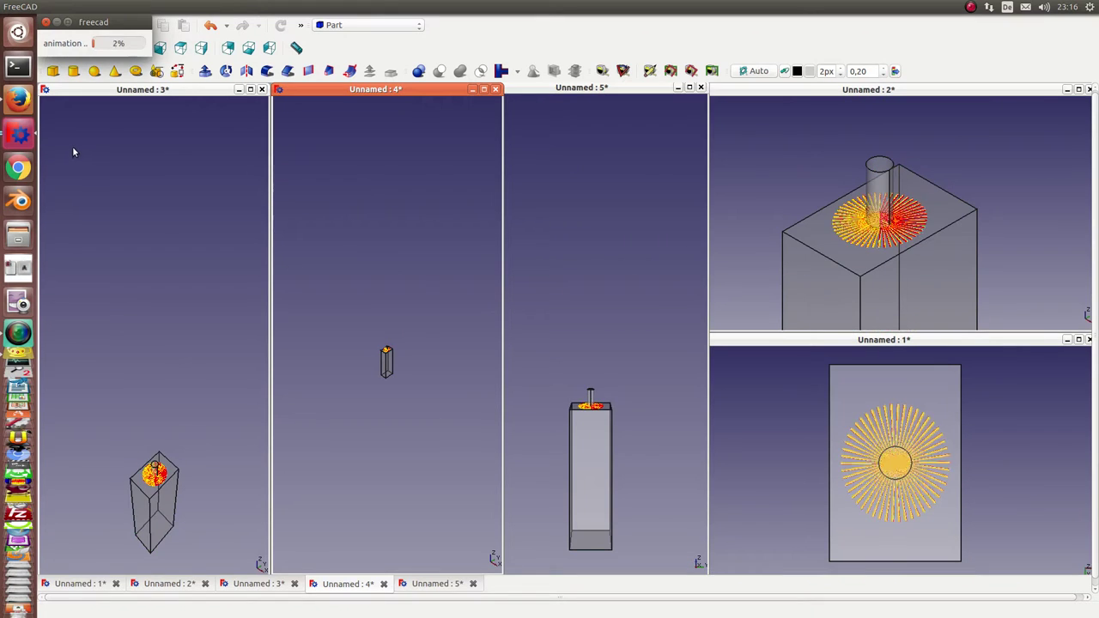
Move the animation progress window aside and let the particle animation play through
{"action": "mouse_move", "coordinate": [119, 22]}
{"action": "left_mouse_down"}
{"action": "mouse_move", "coordinate": [142, 107]}
{"action": "mouse_move", "coordinate": [357, 238]}
{"action": "mouse_move", "coordinate": [387, 242]}
{"action": "mouse_move", "coordinate": [387, 252]}
{"action": "mouse_move", "coordinate": [399, 220]}
{"action": "left_mouse_up"}
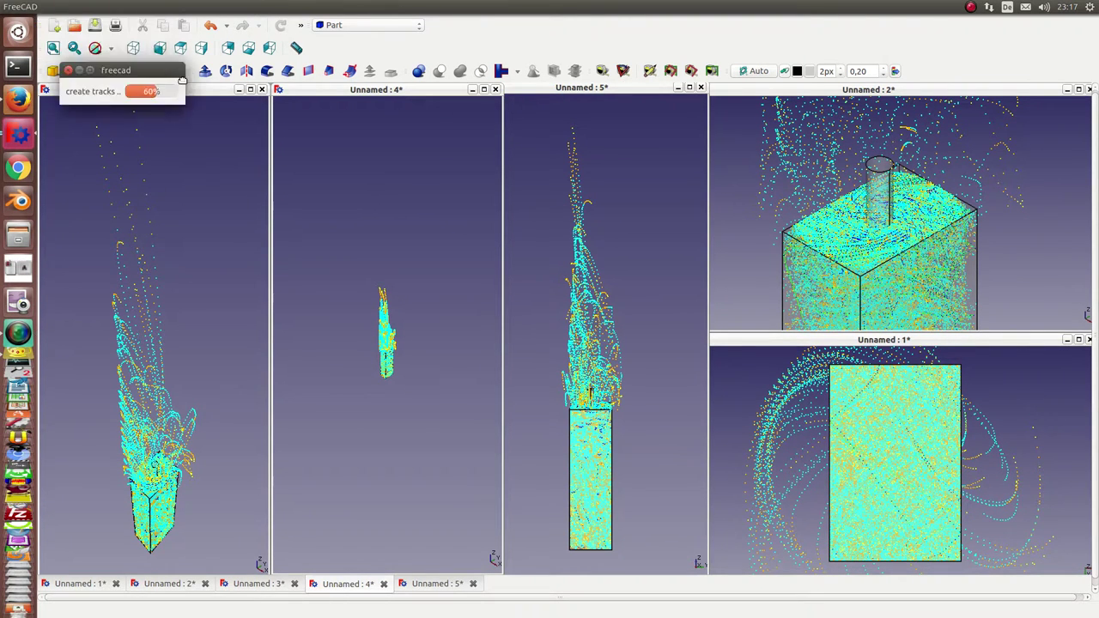
Move the create tracks progress window aside until the animate loop dial appears
{"action": "mouse_move", "coordinate": [156, 23]}
{"action": "left_mouse_down"}
{"action": "mouse_move", "coordinate": [267, 135]}
{"action": "mouse_move", "coordinate": [502, 247]}
{"action": "left_mouse_up"}
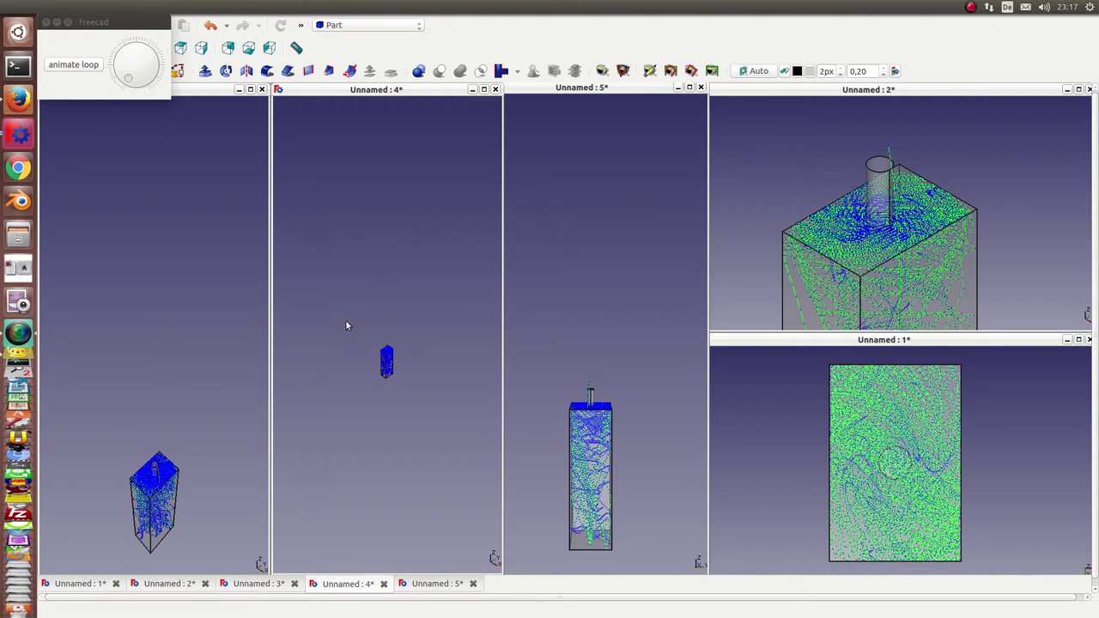
Zoom in and tilt the box in the Unnamed : 4 view, then replay the looped animation
{"action": "scroll", "coordinate": [351, 356], "scroll_direction": "up", "scroll_amount": 5}
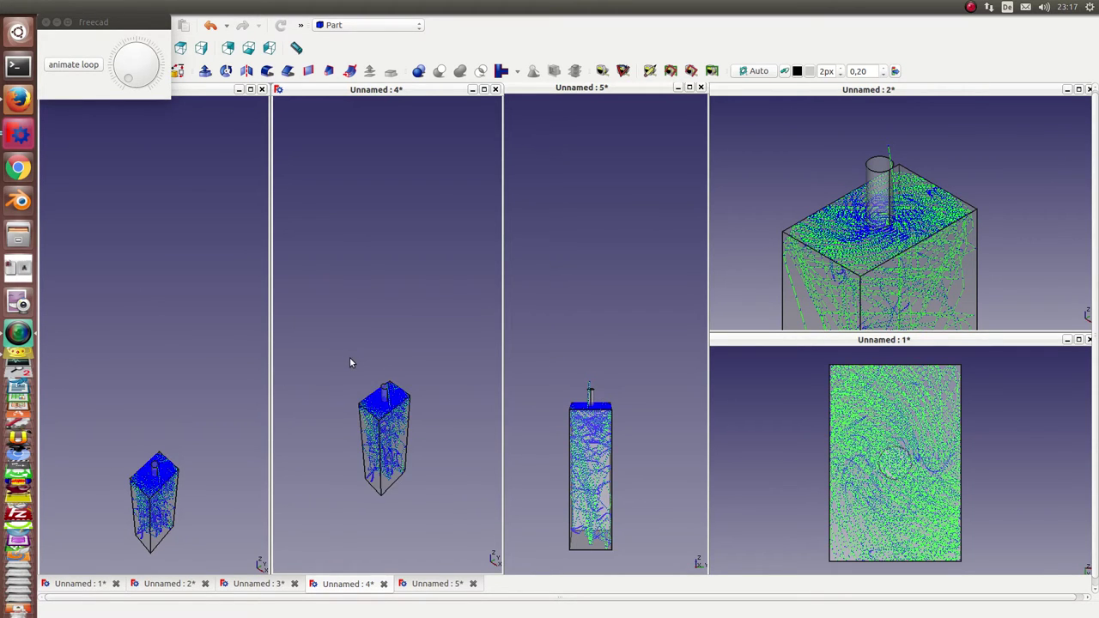
{"action": "scroll", "coordinate": [350, 357], "scroll_direction": "up", "scroll_amount": 2}
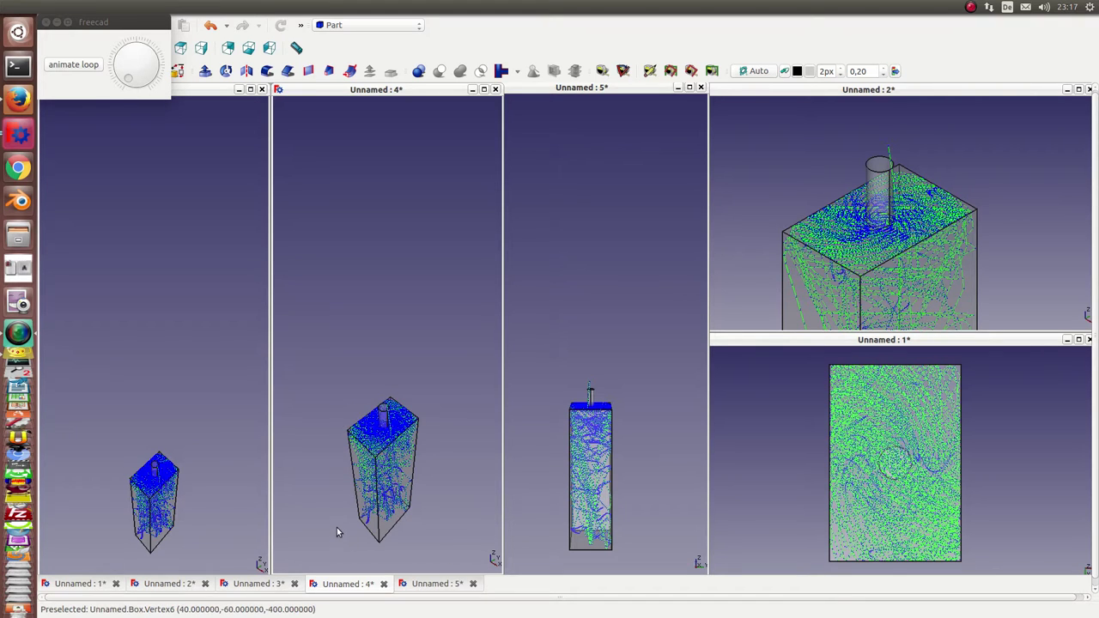
{"action": "middle_click_drag", "start_coordinate": [338, 532], "coordinate": [348, 452]}
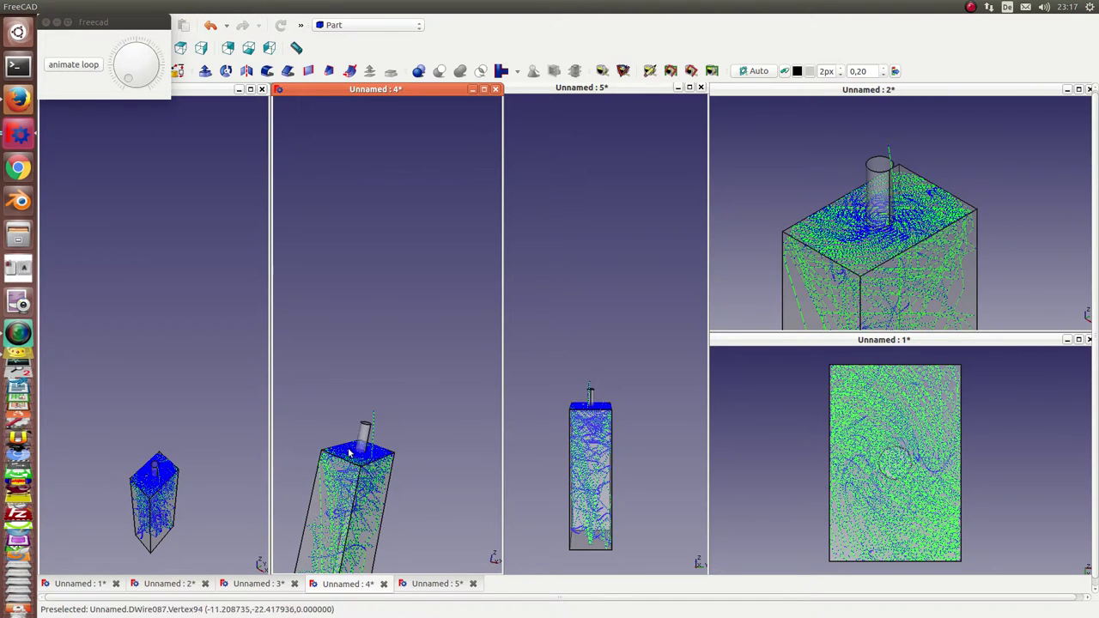
{"action": "middle_click_drag", "start_coordinate": [345, 442], "coordinate": [371, 321]}
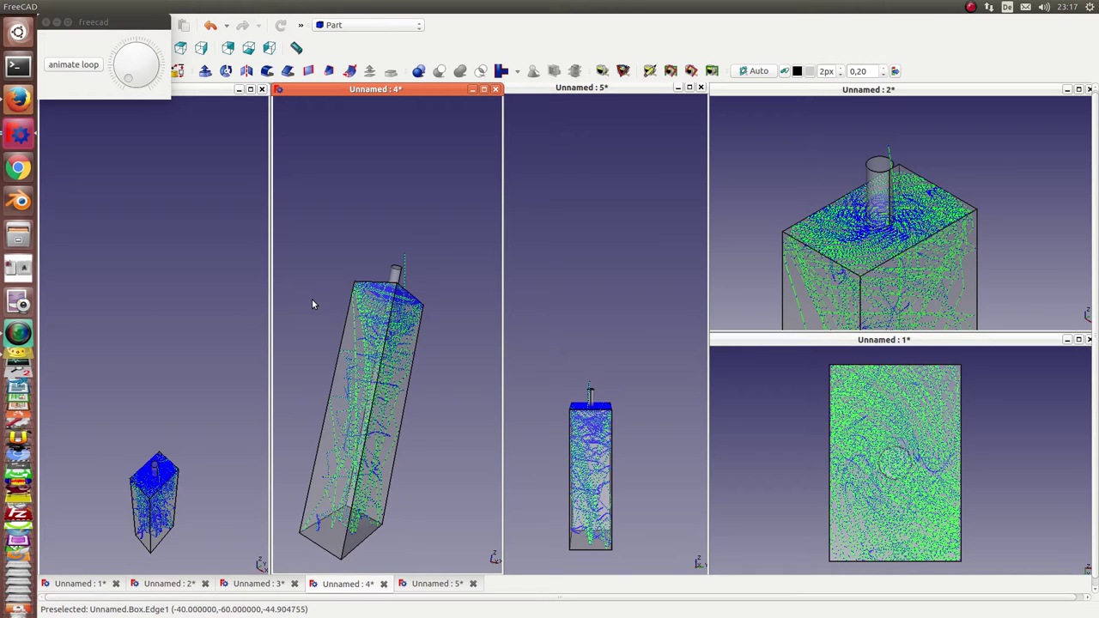
{"action": "scroll", "coordinate": [319, 316], "scroll_direction": "up", "scroll_amount": 3}
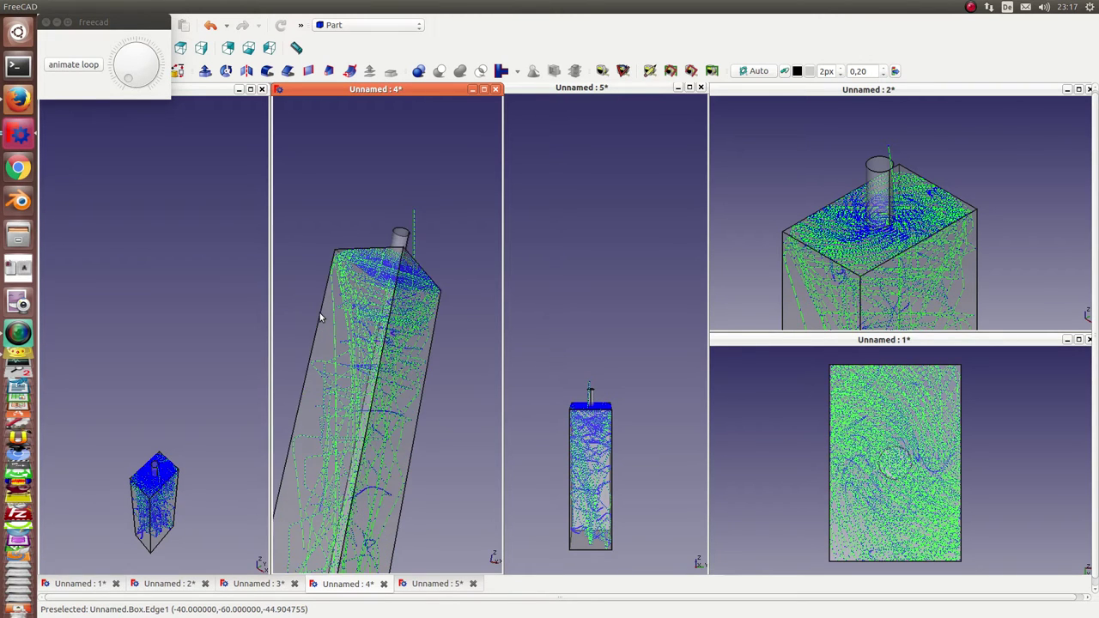
{"action": "middle_click_drag", "start_coordinate": [320, 316], "coordinate": [342, 234]}
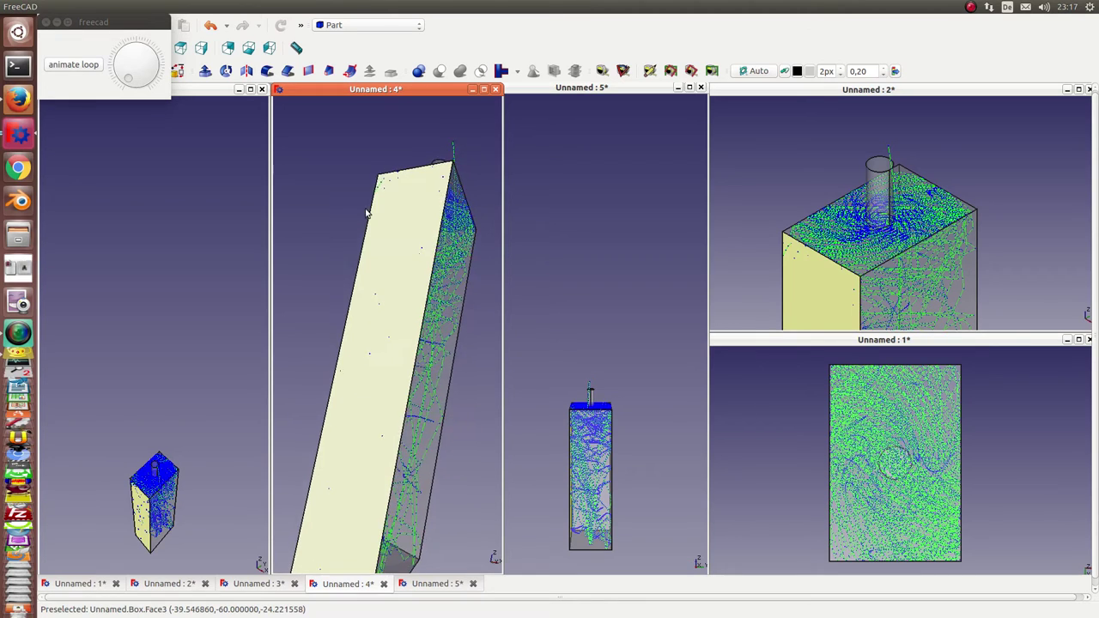
{"action": "scroll", "coordinate": [339, 226], "scroll_direction": "down", "scroll_amount": 2}
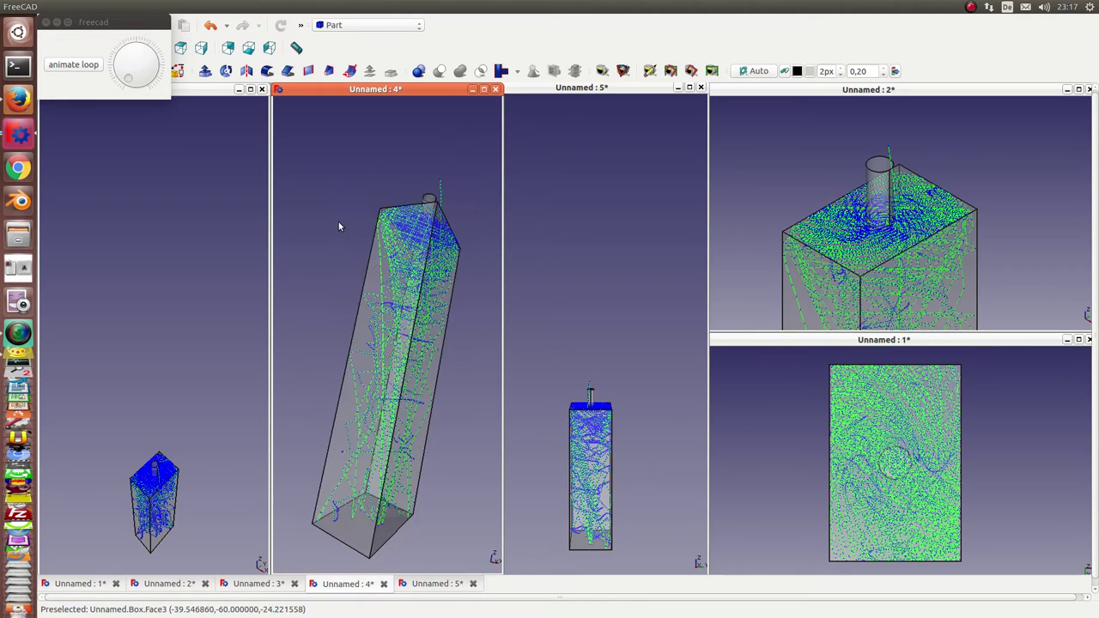
{"action": "left_click", "coordinate": [91, 66]}
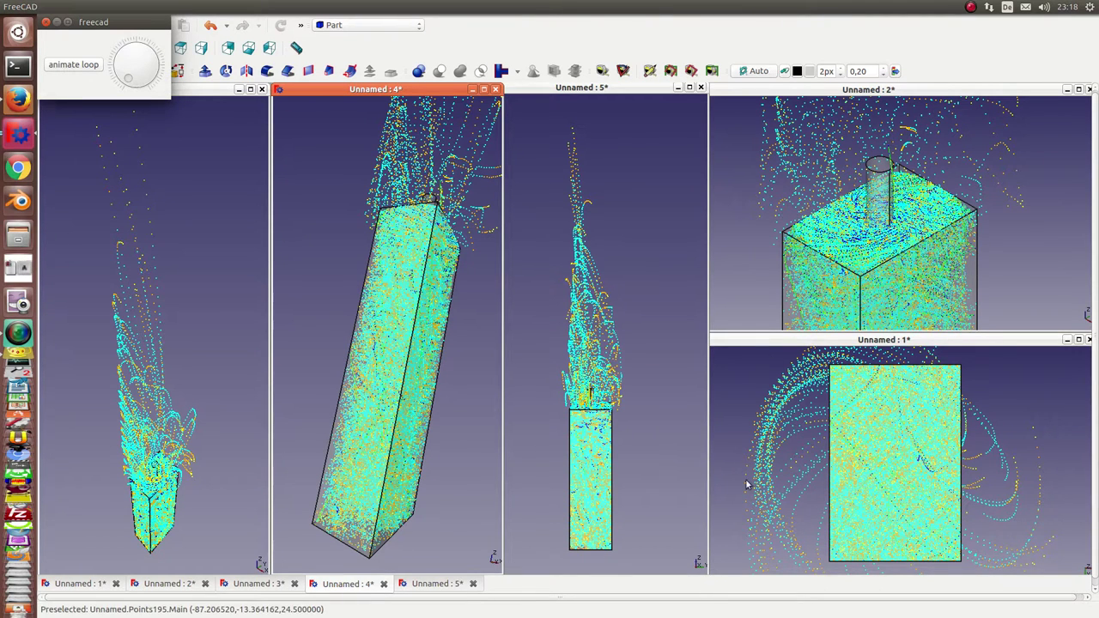
Bring the Combo View tree to the middle and hide the TrackGroup tracks with Space
{"action": "left_click_drag", "start_coordinate": [925, 354], "coordinate": [588, 178]}
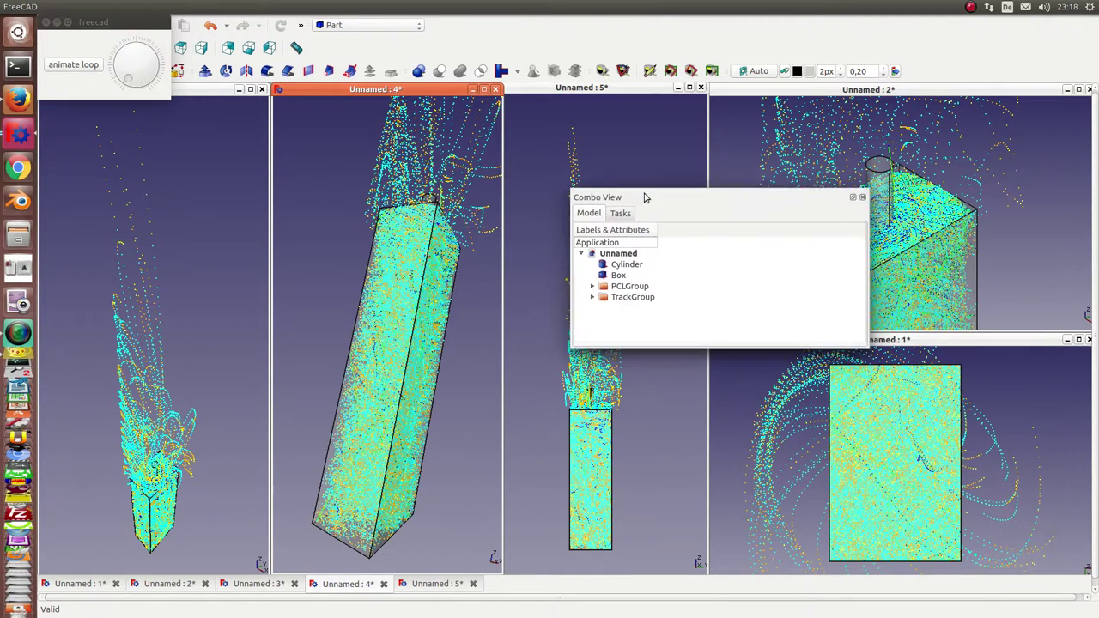
{"action": "left_click", "coordinate": [625, 283]}
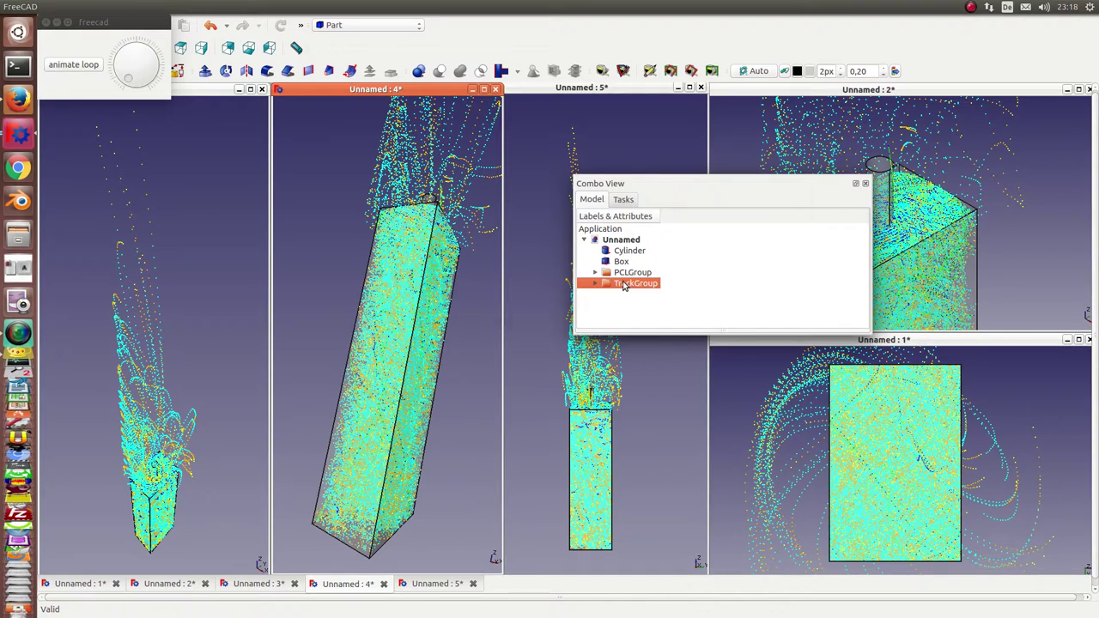
{"action": "left_click", "coordinate": [623, 273]}
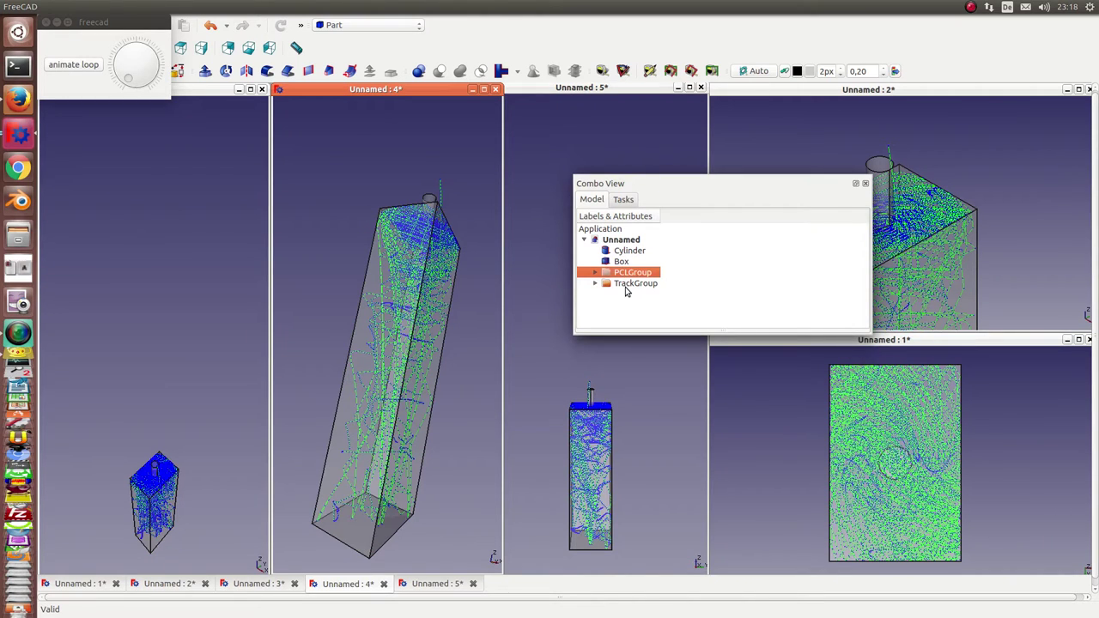
{"action": "left_click", "coordinate": [626, 287]}
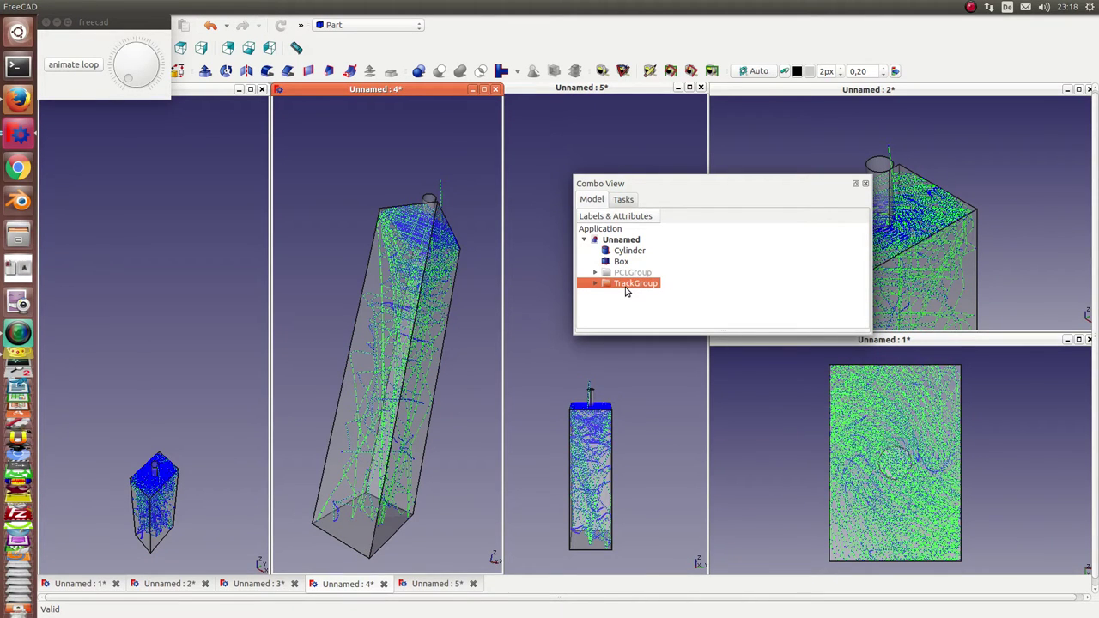
{"action": "key", "text": "space"}
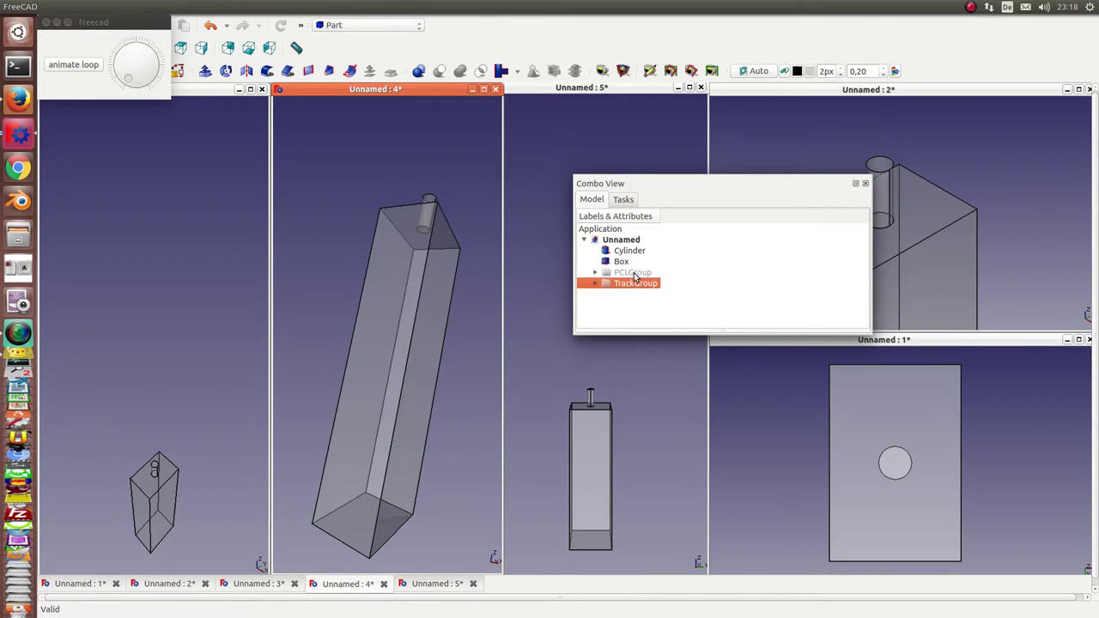
Toggle the PCLGroup point clouds with Space and replay the particle animation loop
{"action": "left_click", "coordinate": [634, 273]}
{"action": "key", "text": "space"}
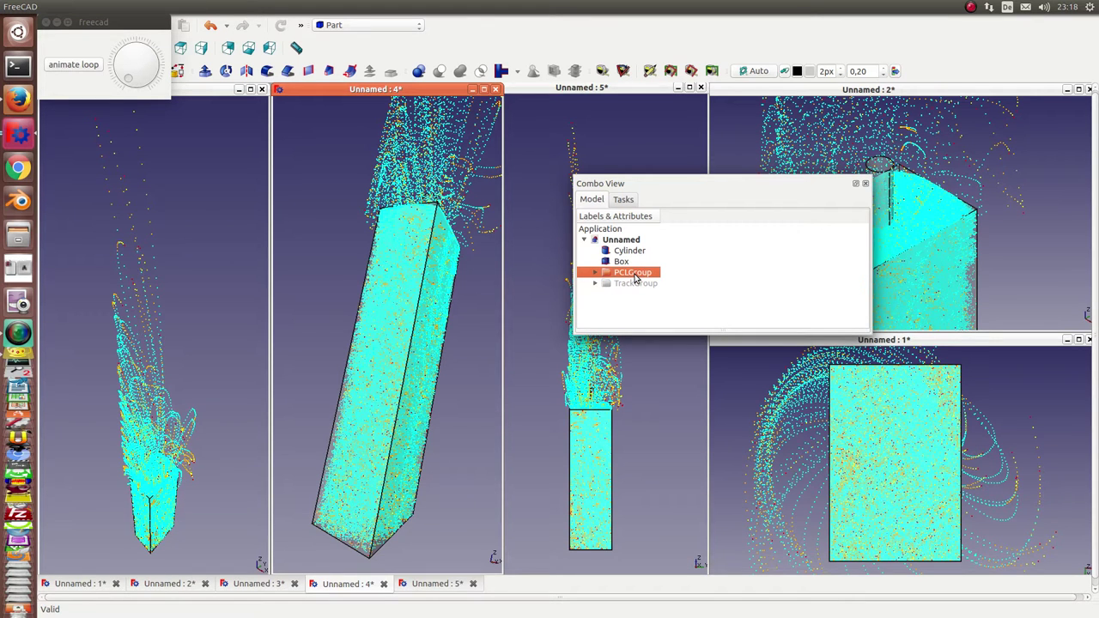
{"action": "key", "text": "space"}
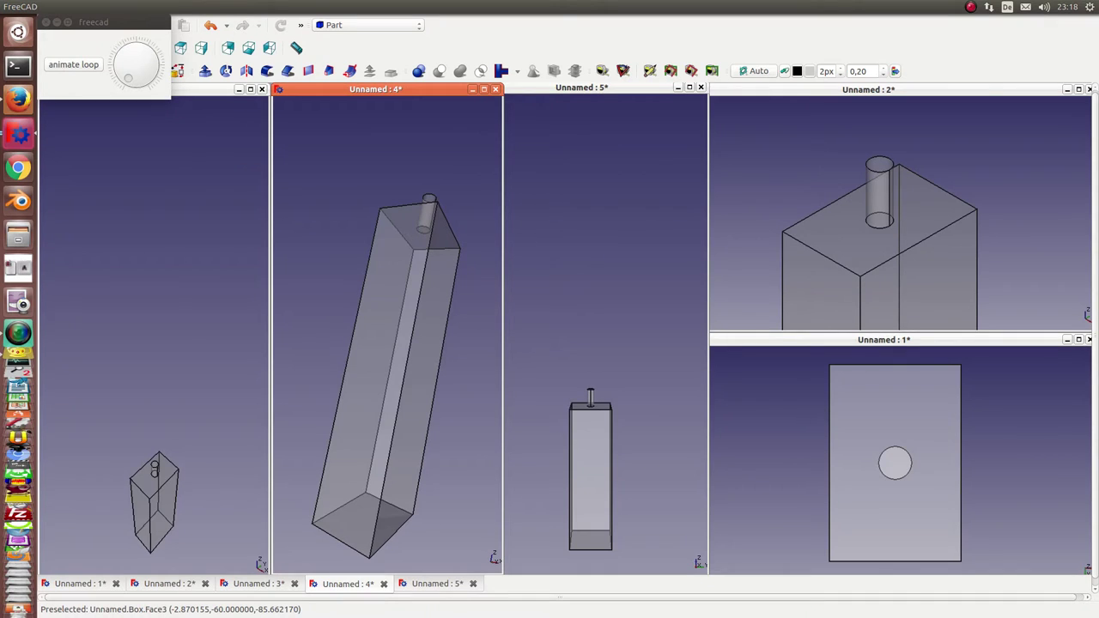
{"action": "left_click", "coordinate": [65, 67]}
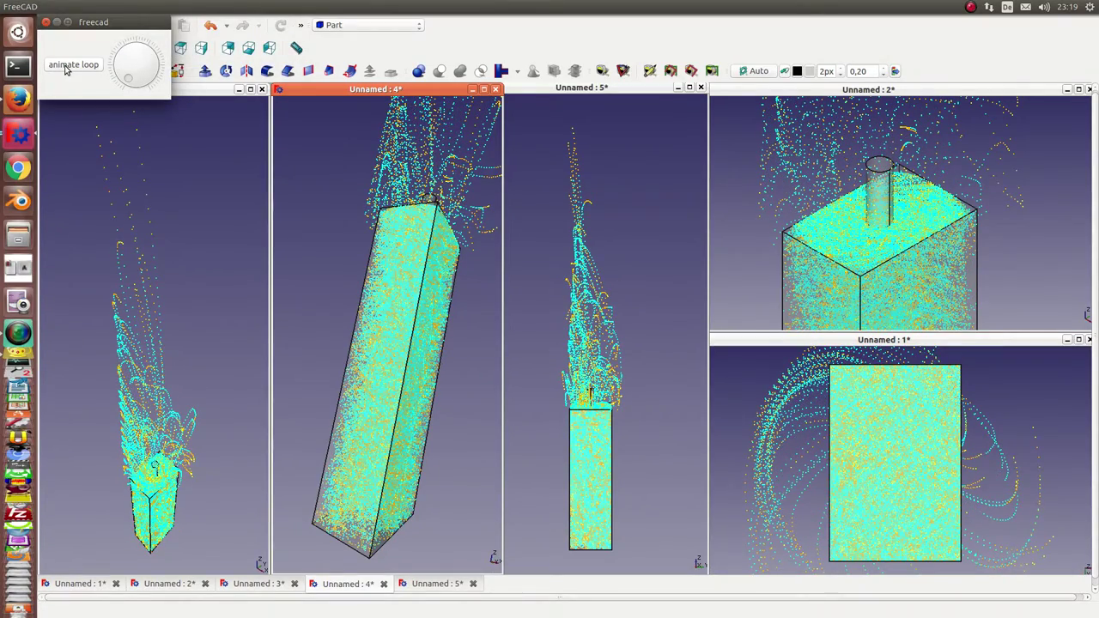
Restart animate loop and drag the dial knob back to the early particle-release moment
{"action": "left_click", "coordinate": [124, 80]}
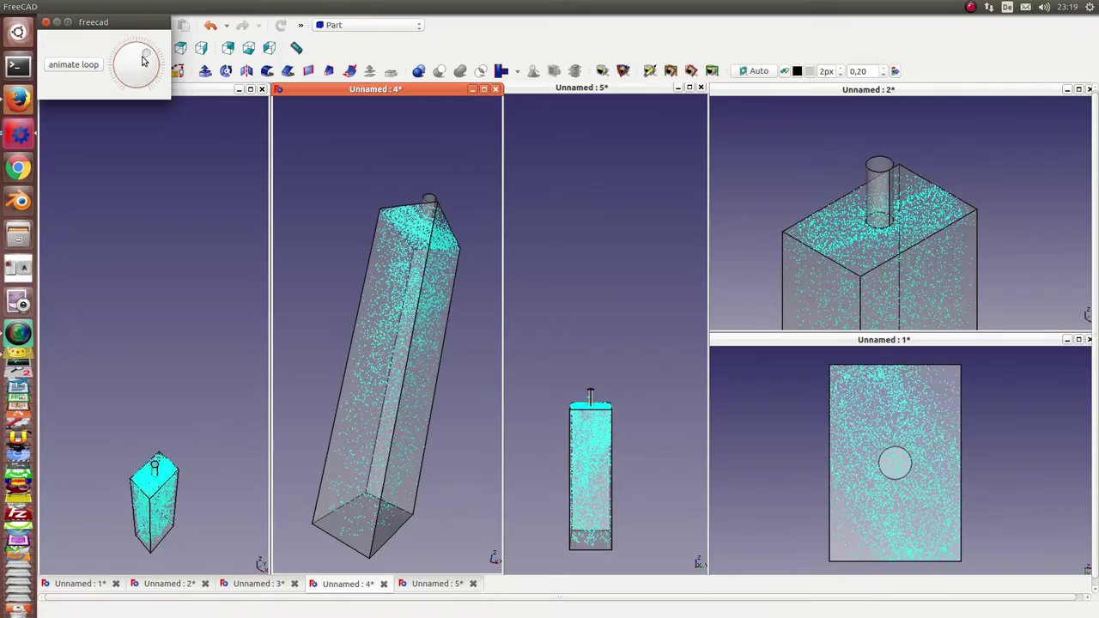
{"action": "left_click_drag", "start_coordinate": [143, 60], "coordinate": [131, 79]}
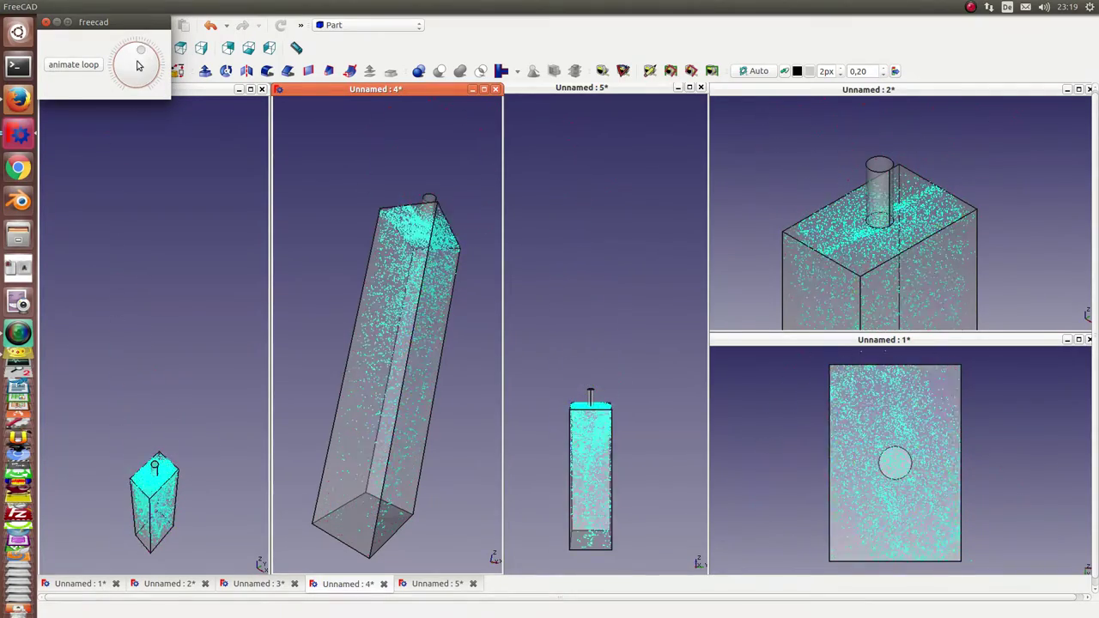